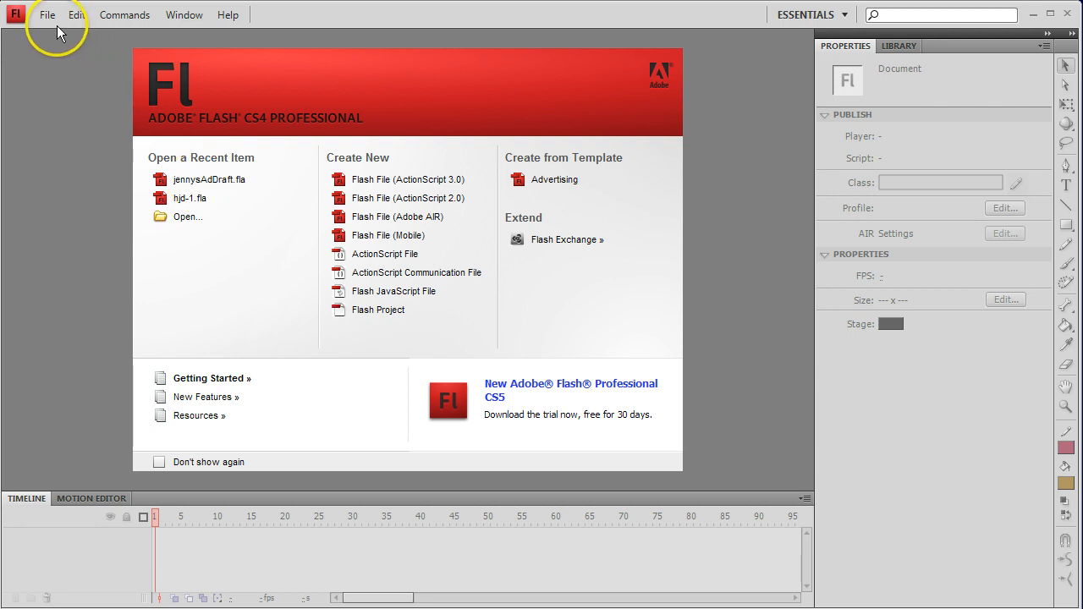
- Open the recent file jennysAdDraft.fla and save a copy as FL3-1_Barak_Obama.fla in the Review folder
left_click(193, 182)
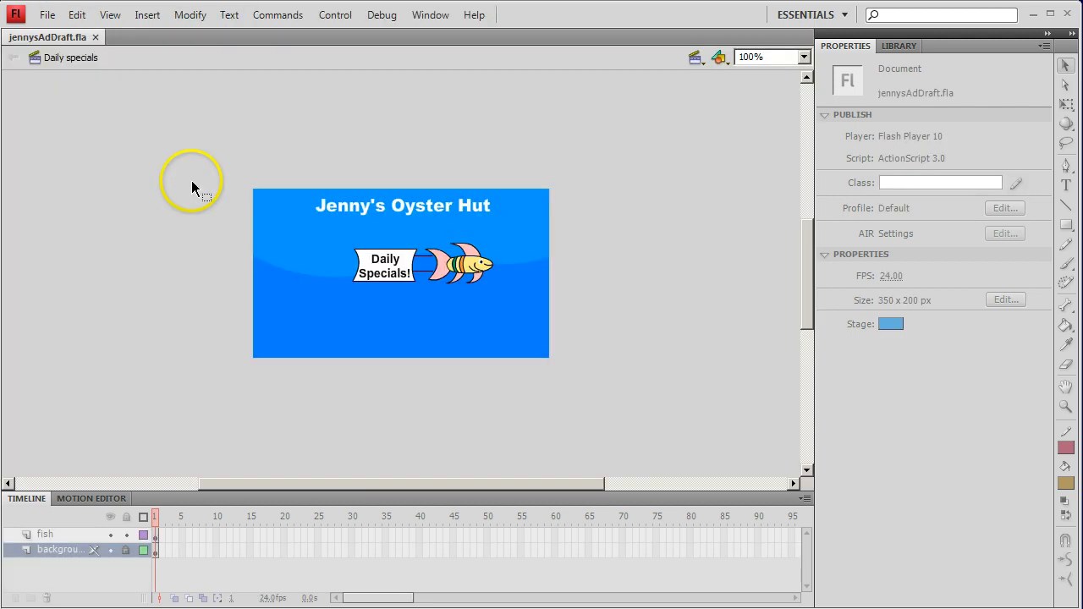
left_click(45, 16)
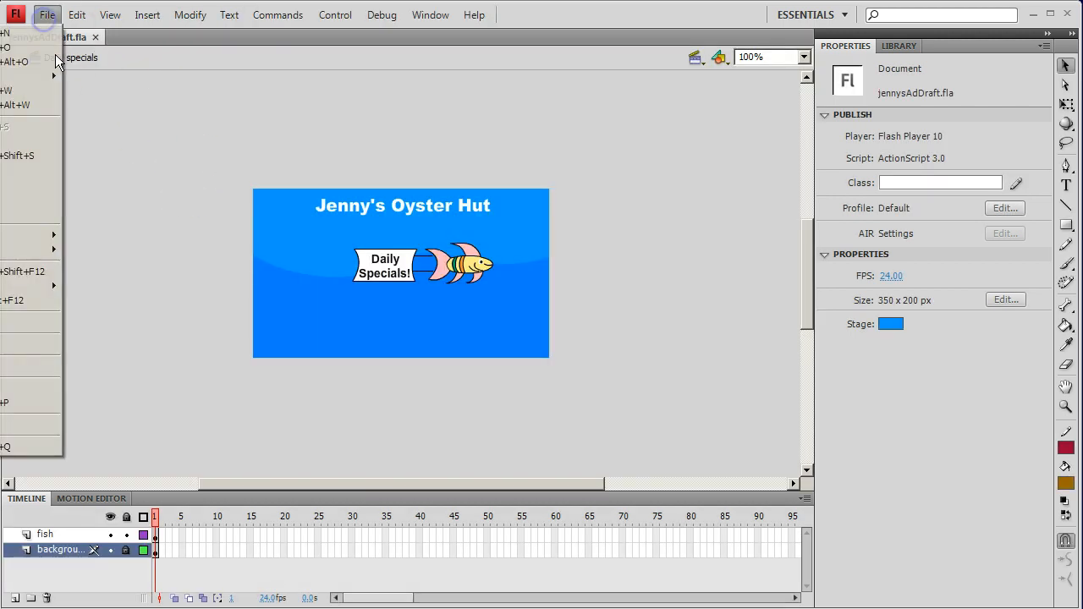
left_click(10, 157)
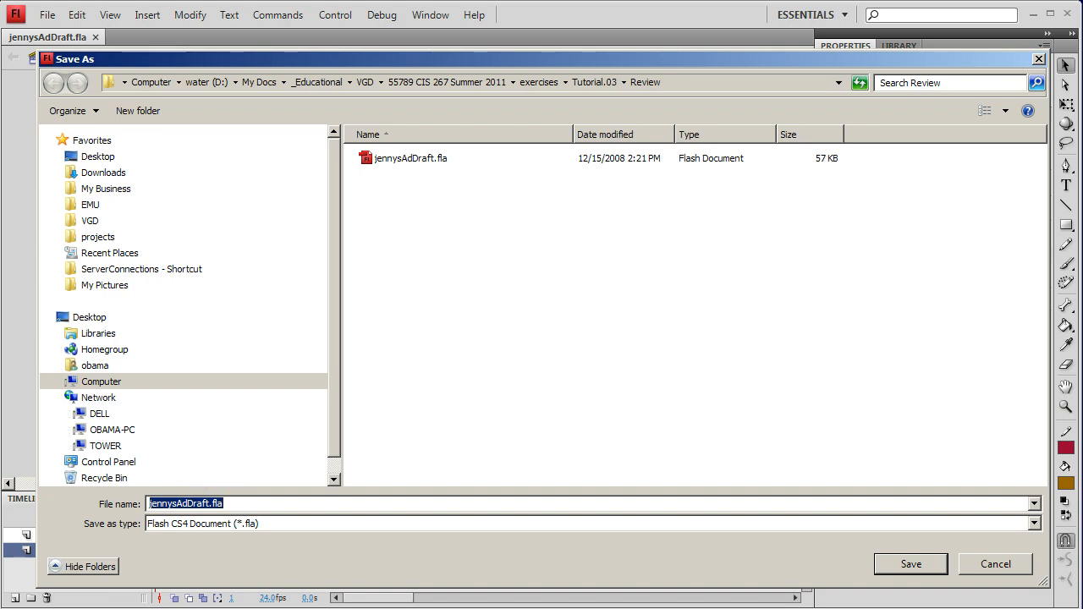
type("FL3-1_Barak_Obama.fla")
key("Tab")
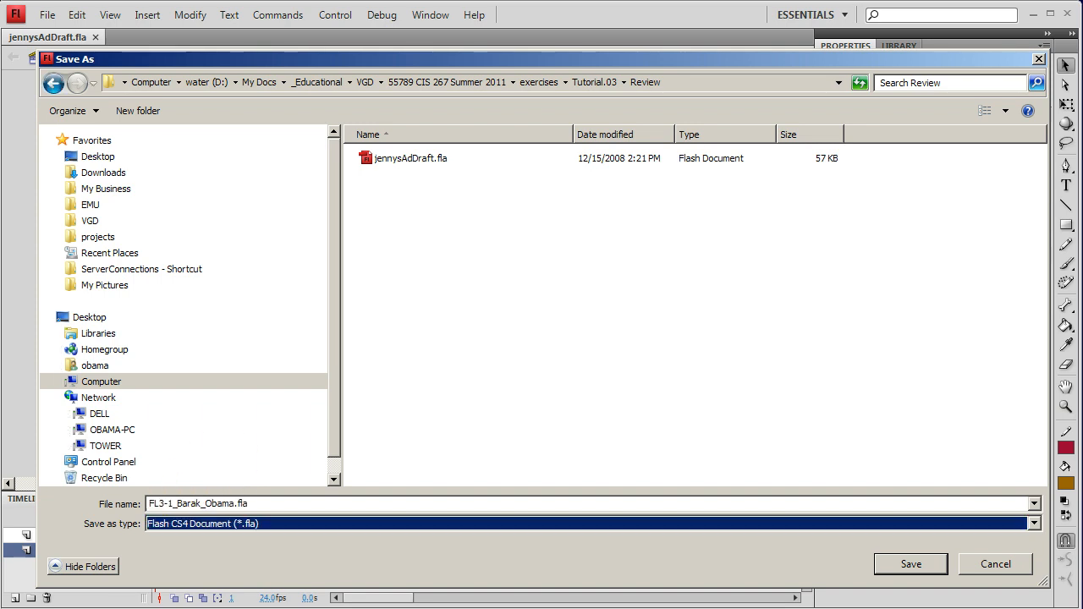
left_click(175, 503)
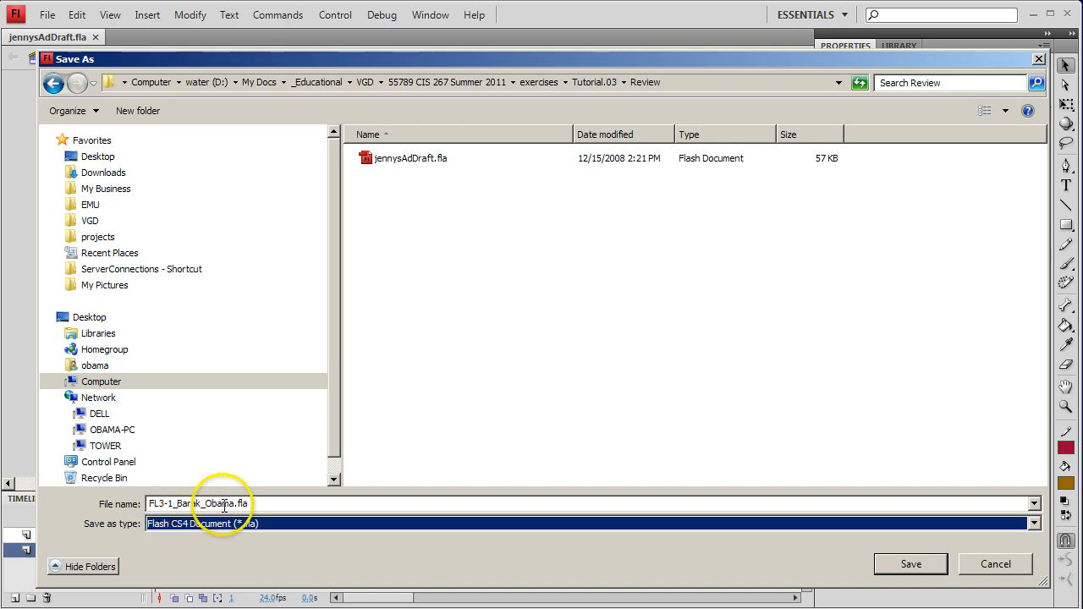
left_click(912, 565)
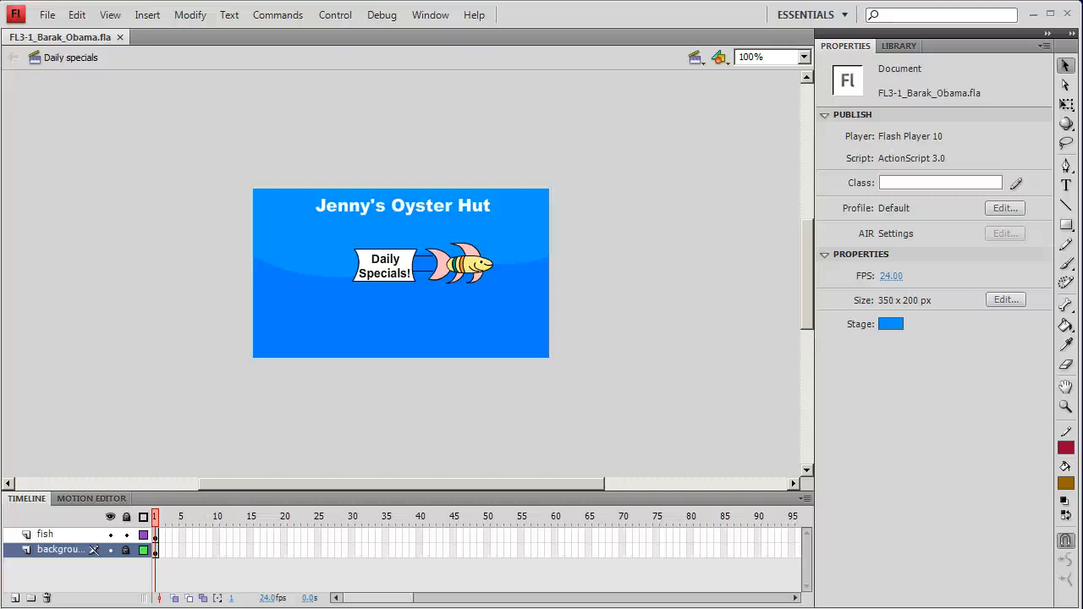
- Consult the "Create symbols" section of flash_cs4_help.pdf in Adobe Reader for converting selected elements to a symbol, and return to Flash
left_click_drag(574, 602, 636, 36)
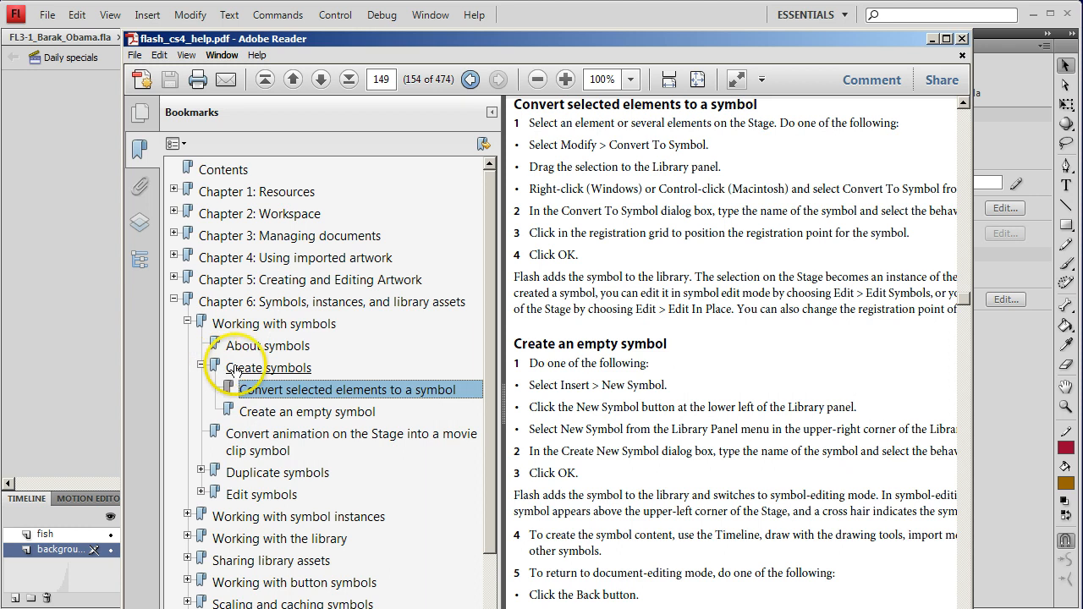
left_click(200, 364)
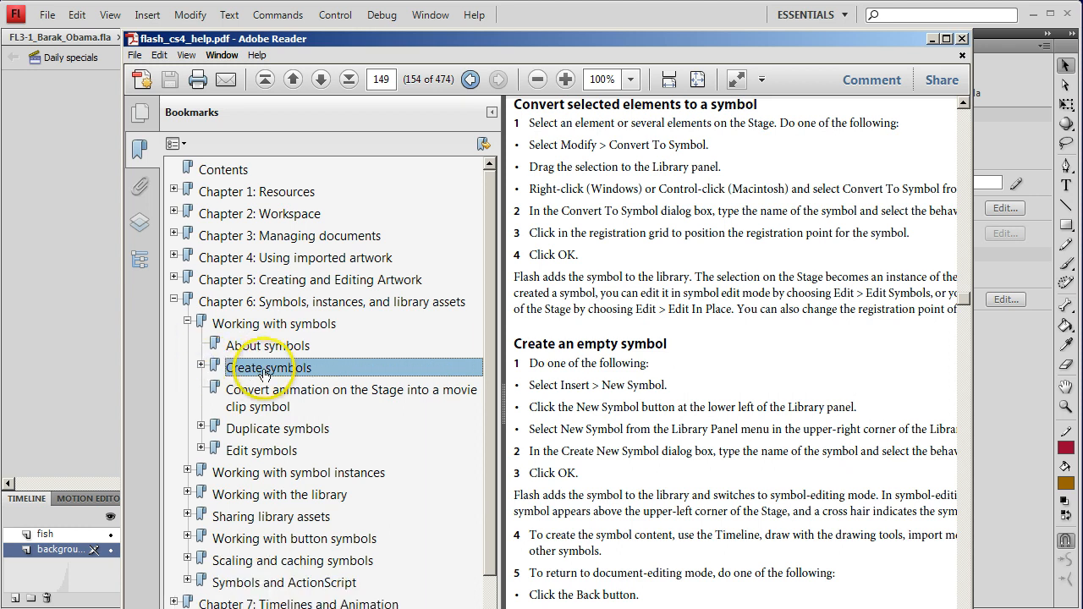
left_click(201, 365)
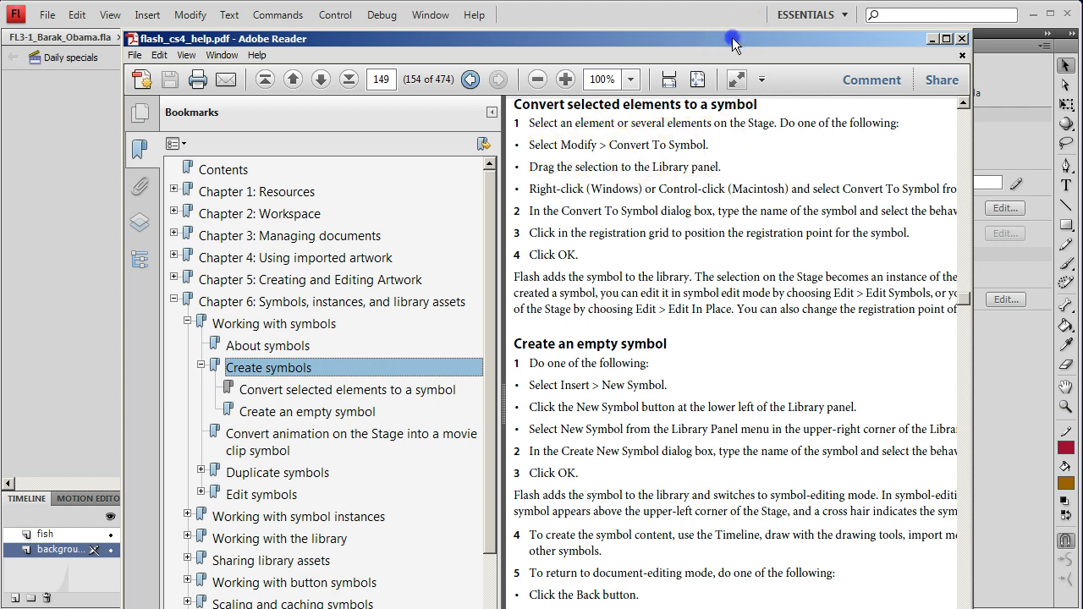
left_click_drag(733, 44, 683, 608)
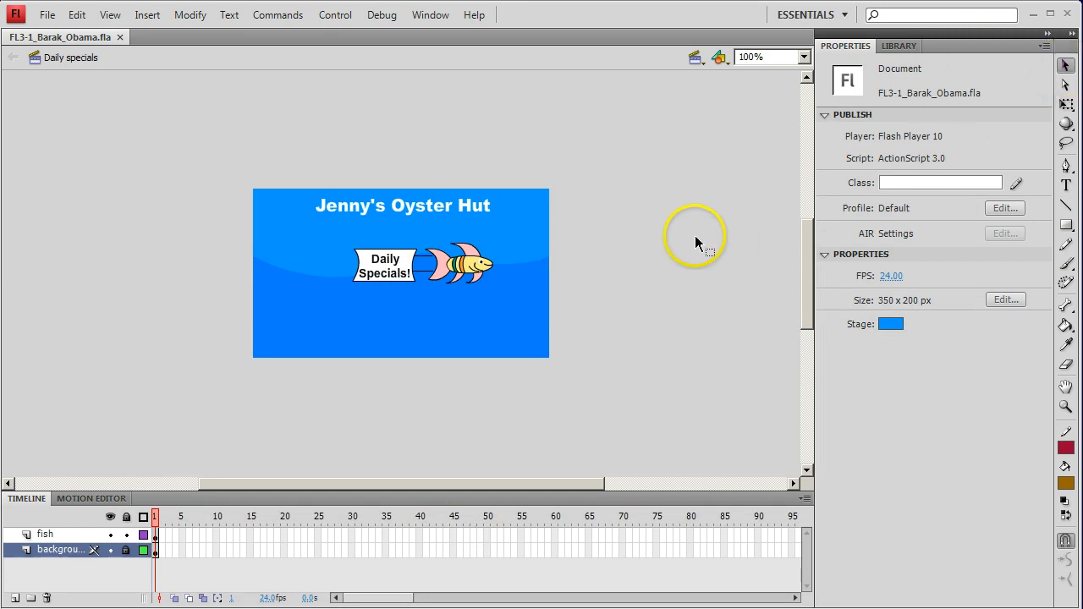
- Convert the fish and its Daily Specials sign into a movie clip symbol named "fish with sign"
left_click(518, 238)
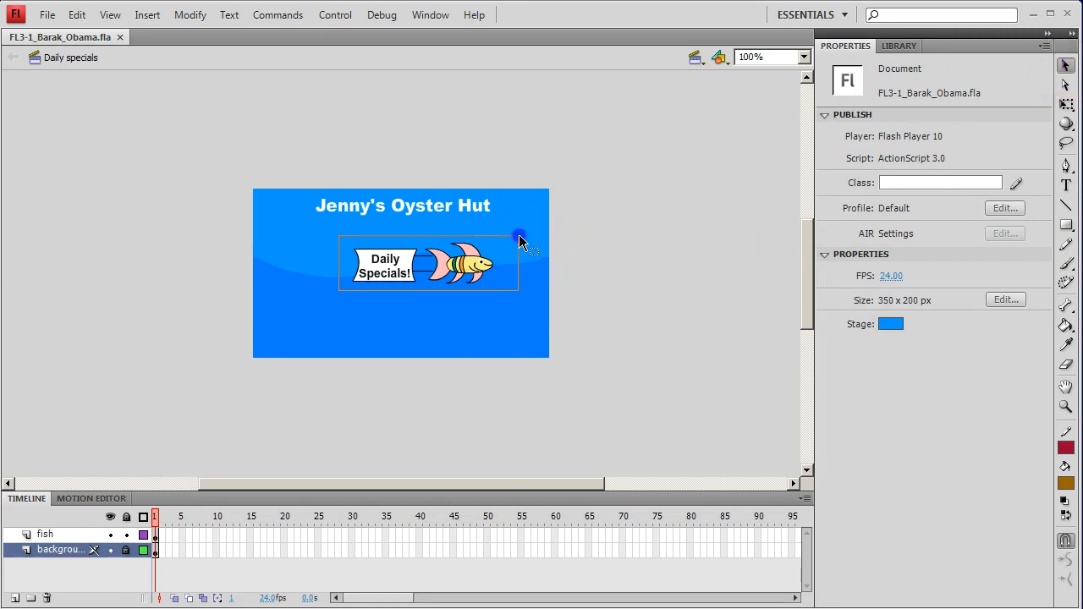
left_click_drag(518, 238, 338, 298)
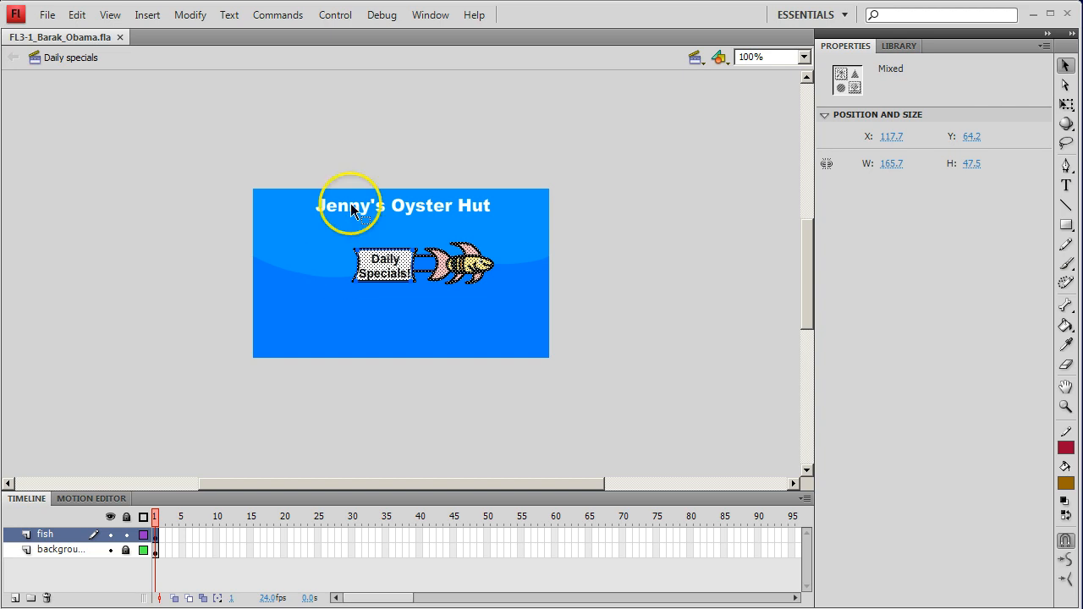
left_click(182, 15)
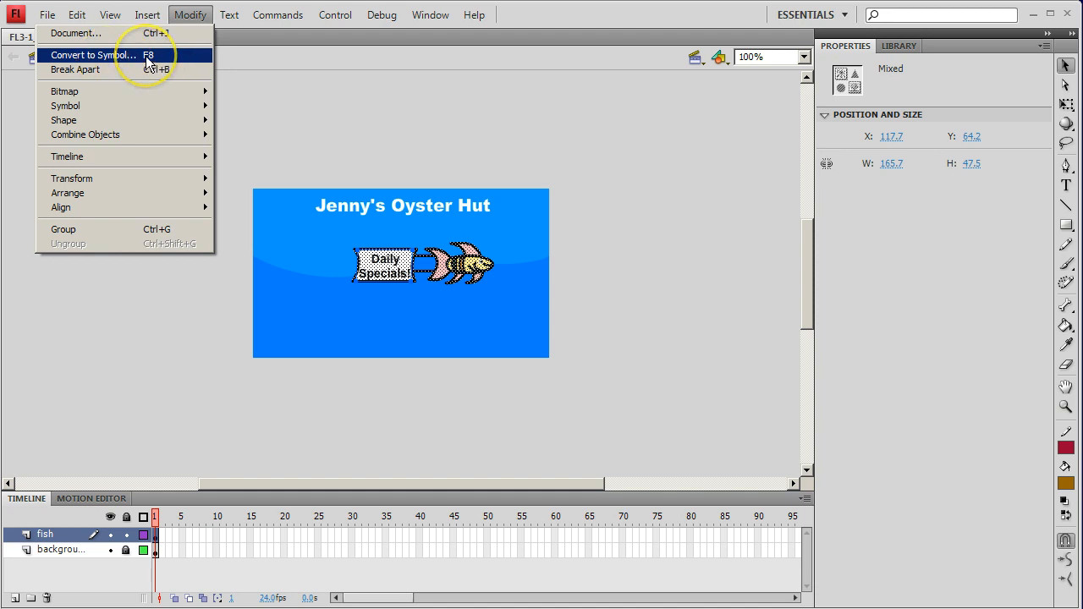
left_click(93, 55)
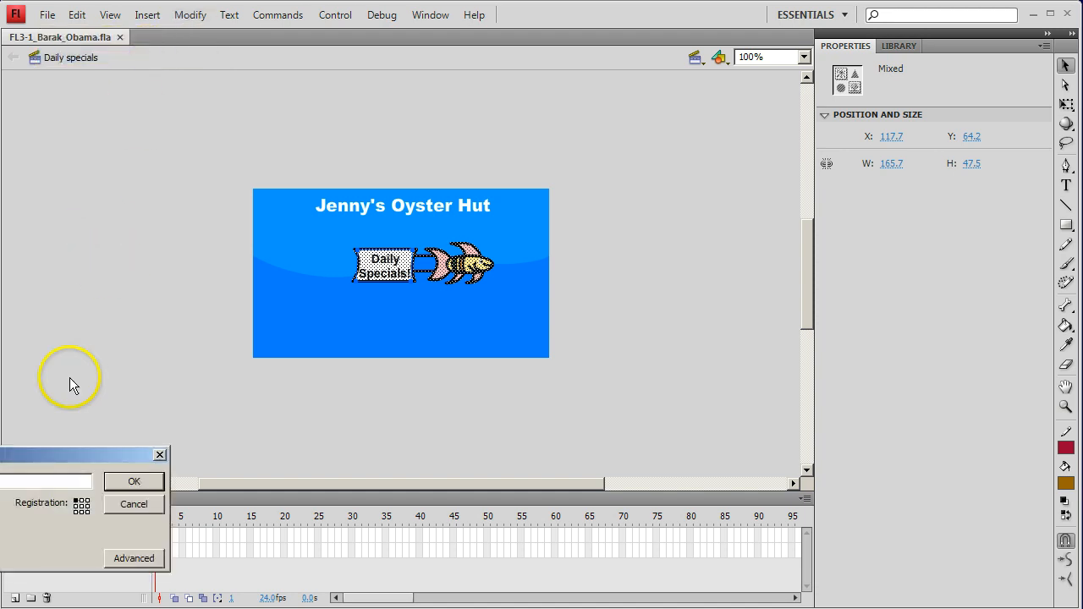
left_click_drag(48, 452, 379, 331)
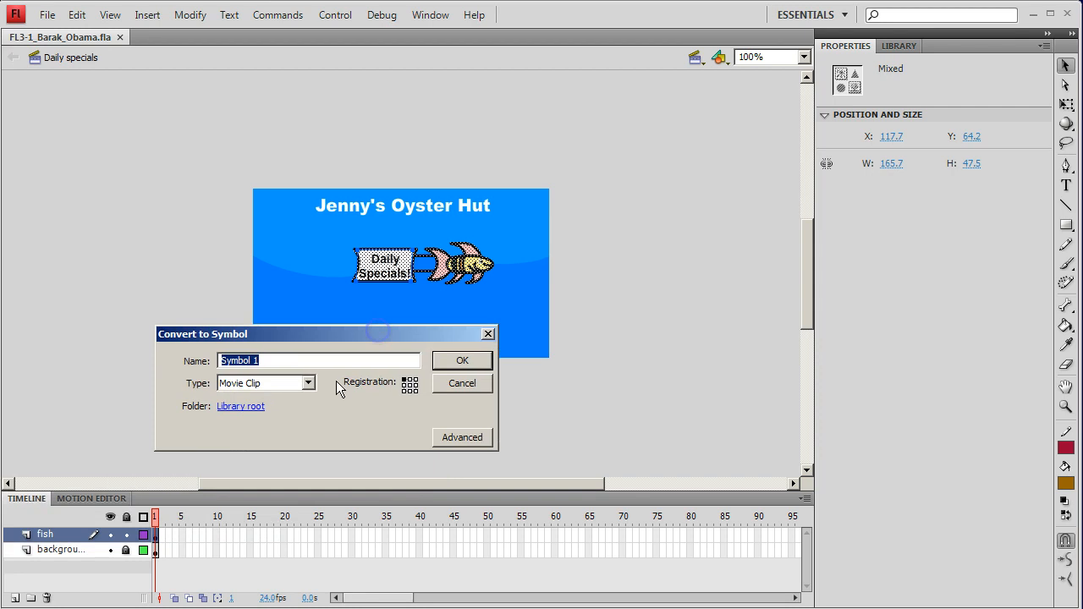
type("fish with sign")
left_click(463, 362)
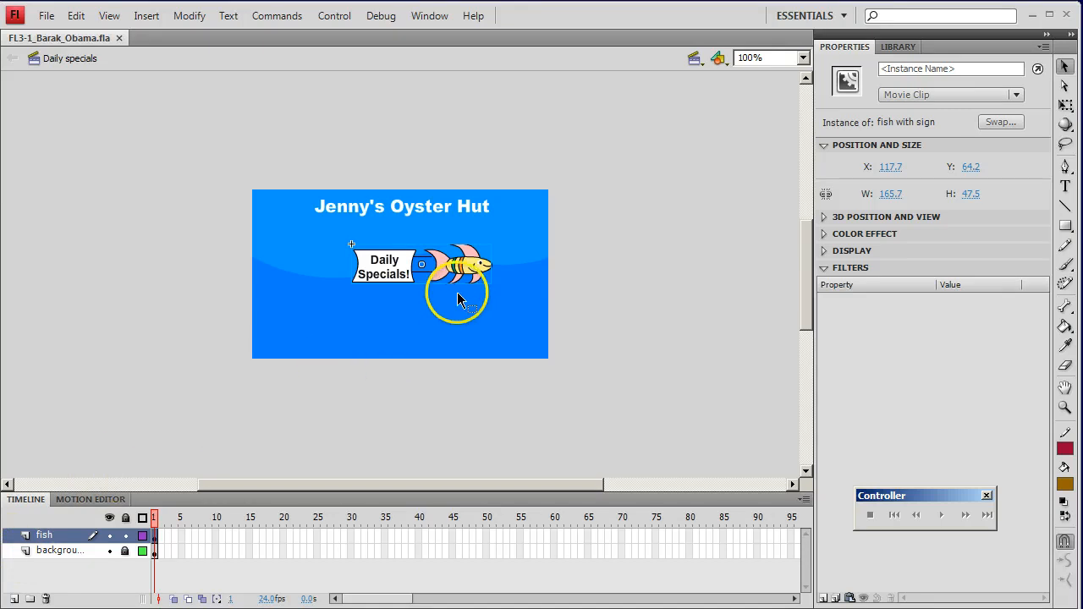
- Place the fish just outside the stage's lower-left corner in frame 1 and inside its right edge in a new frame 70 keyframe
left_click_drag(459, 268, 214, 347)
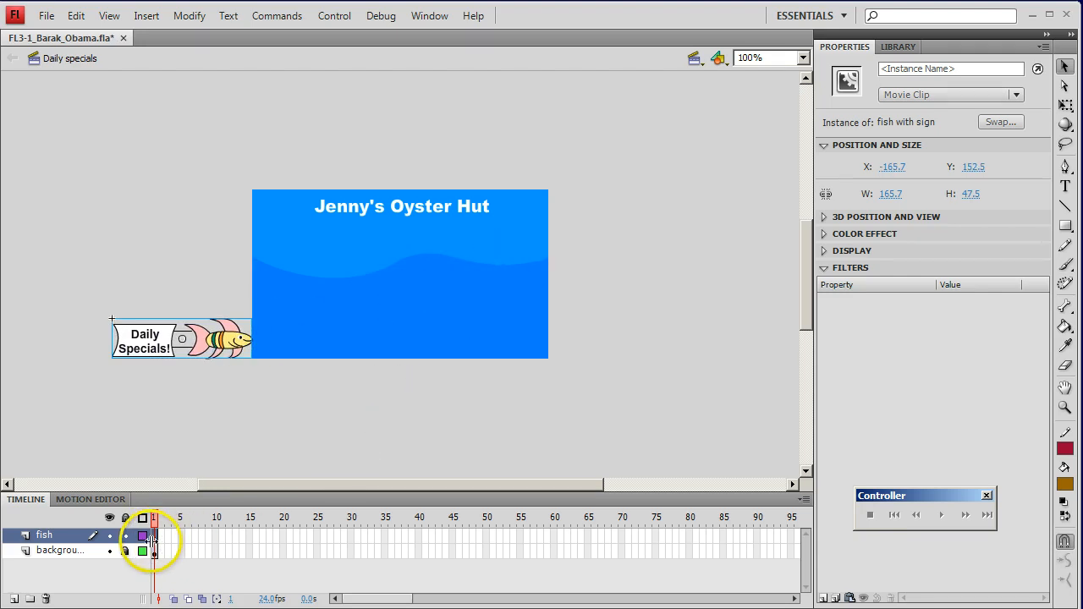
left_click(622, 539)
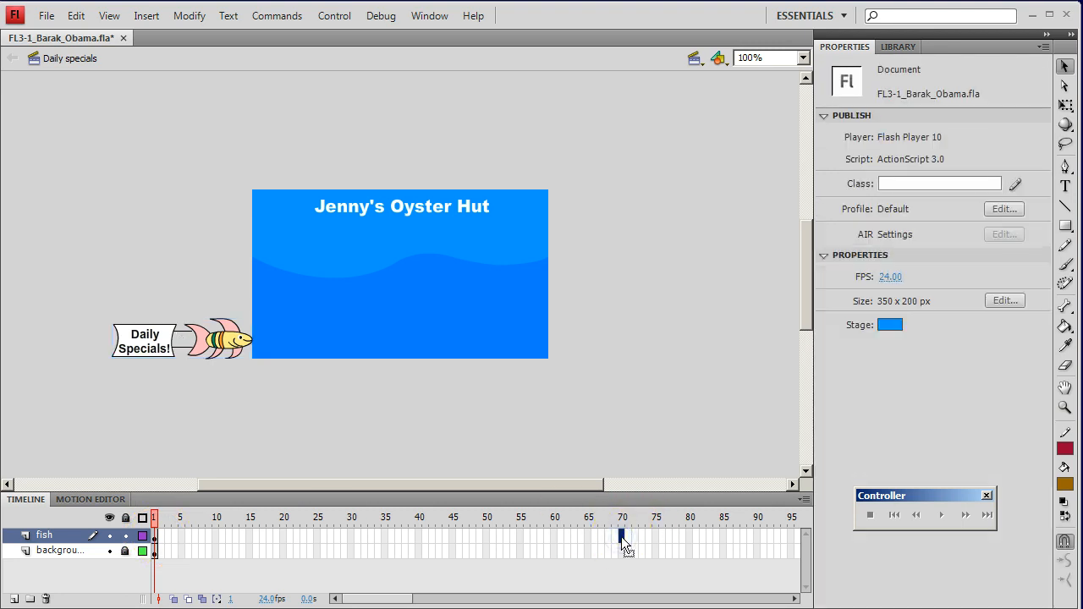
right_click(621, 537)
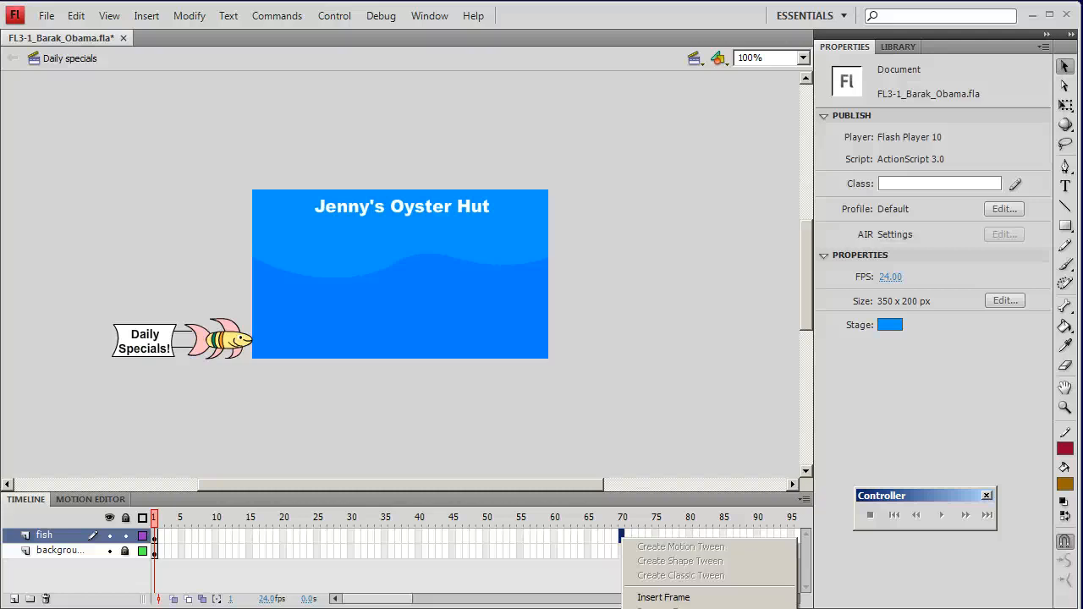
left_click(669, 608)
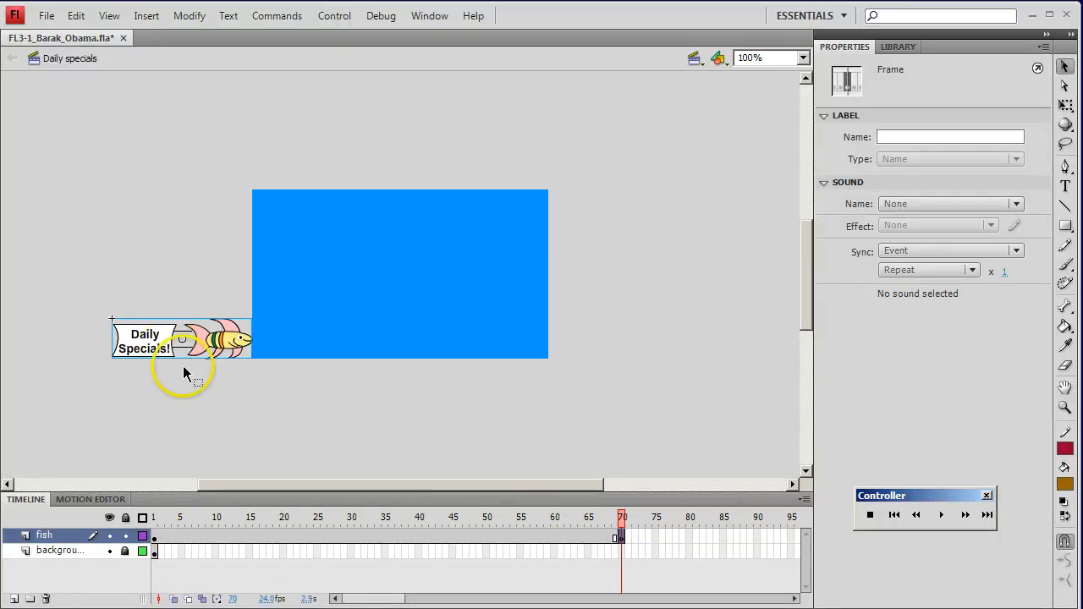
left_click_drag(216, 340, 506, 266)
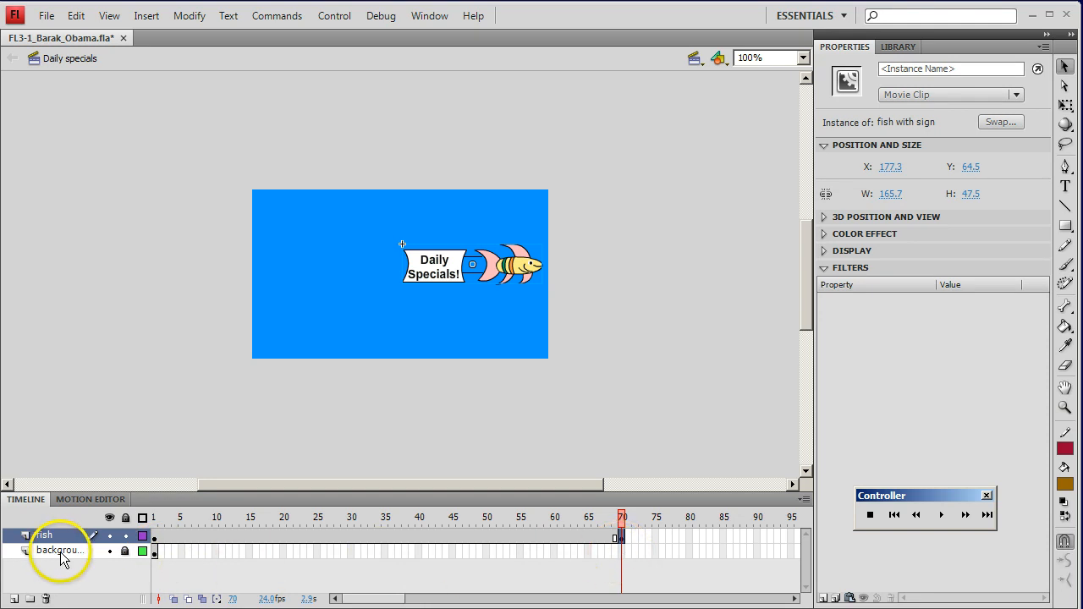
- Extend the background layer to frame 70 with an inserted frame and scrub back through the timeline
left_click(623, 554)
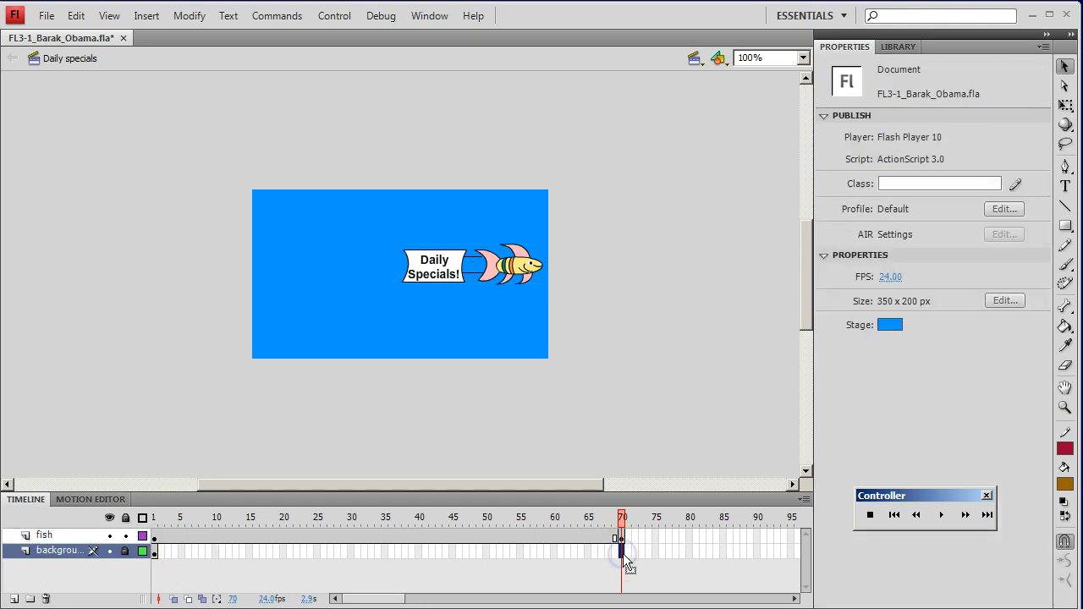
right_click(623, 555)
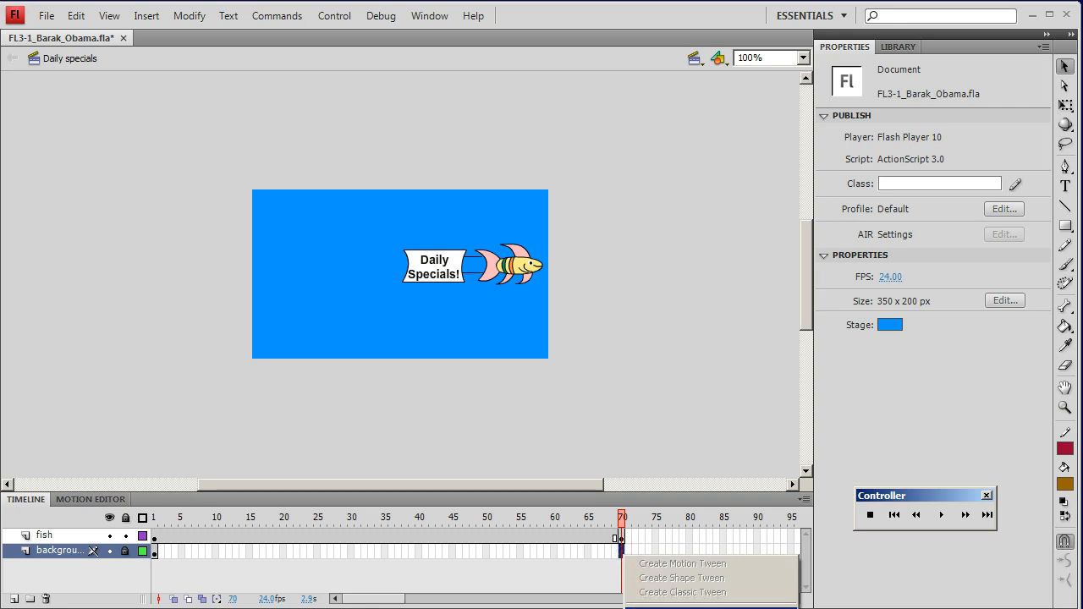
left_click(664, 608)
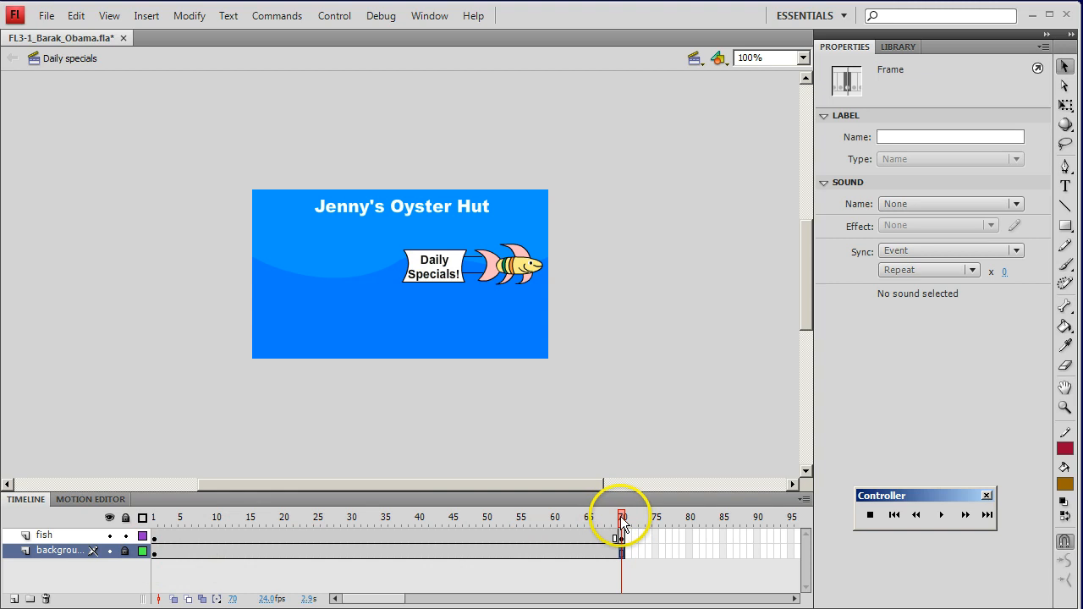
left_click_drag(622, 518, 453, 518)
left_click_drag(621, 518, 589, 518)
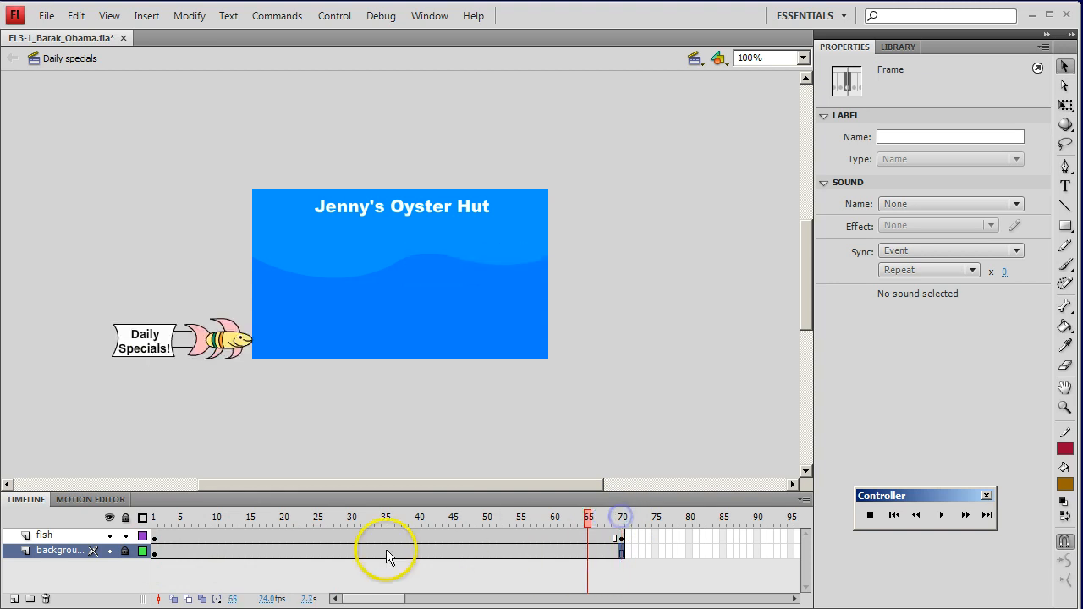
- Create a classic tween on the fish layer between the keyframes at frames 1 and 70
left_click(357, 535)
right_click(358, 536)
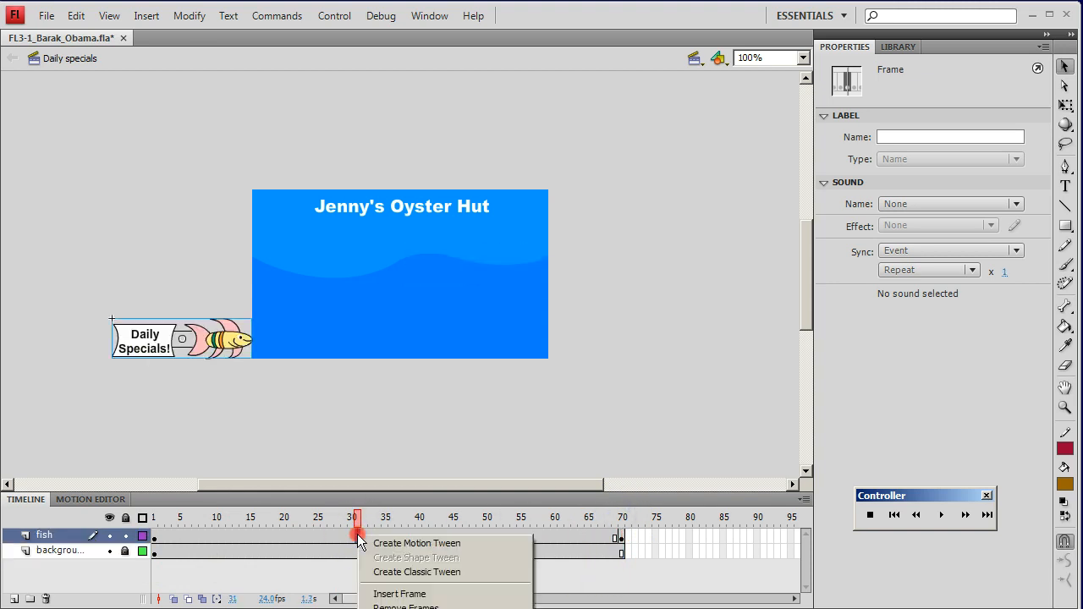
left_click(400, 572)
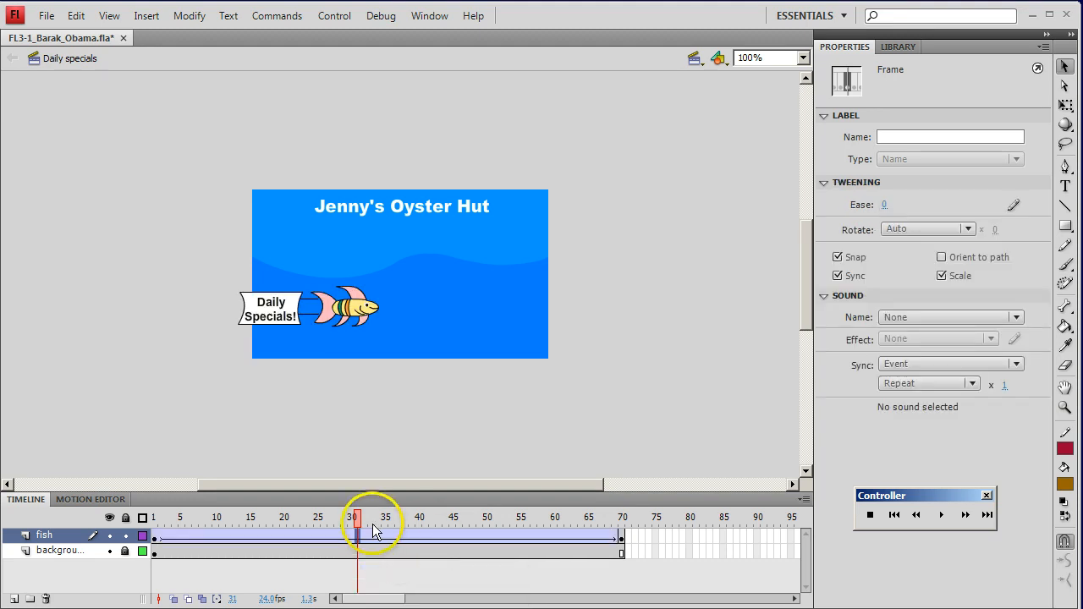
- Preview the fish's motion by scrubbing the timeline and playing the animation from the first frame with the Controller
left_click_drag(358, 518, 289, 518)
key("Return")
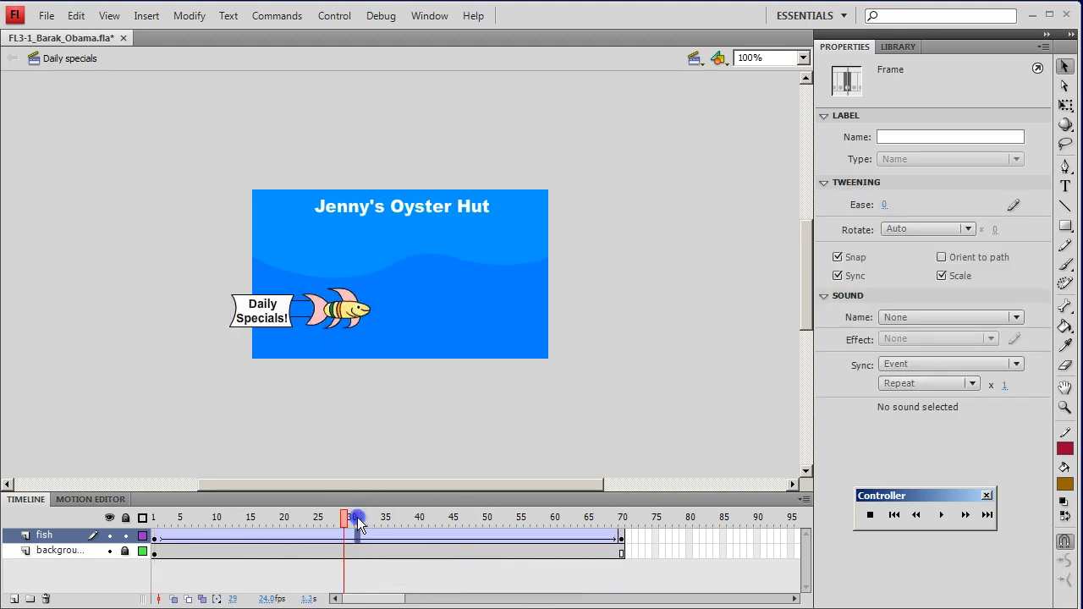
left_click(431, 16)
mouse_move(296, 59)
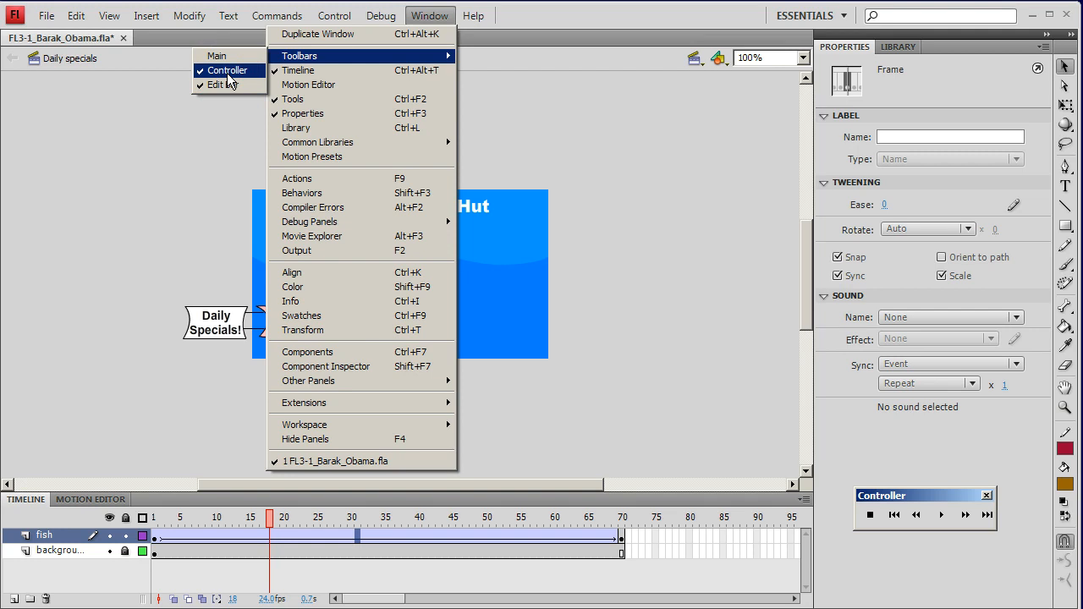
left_click(939, 496)
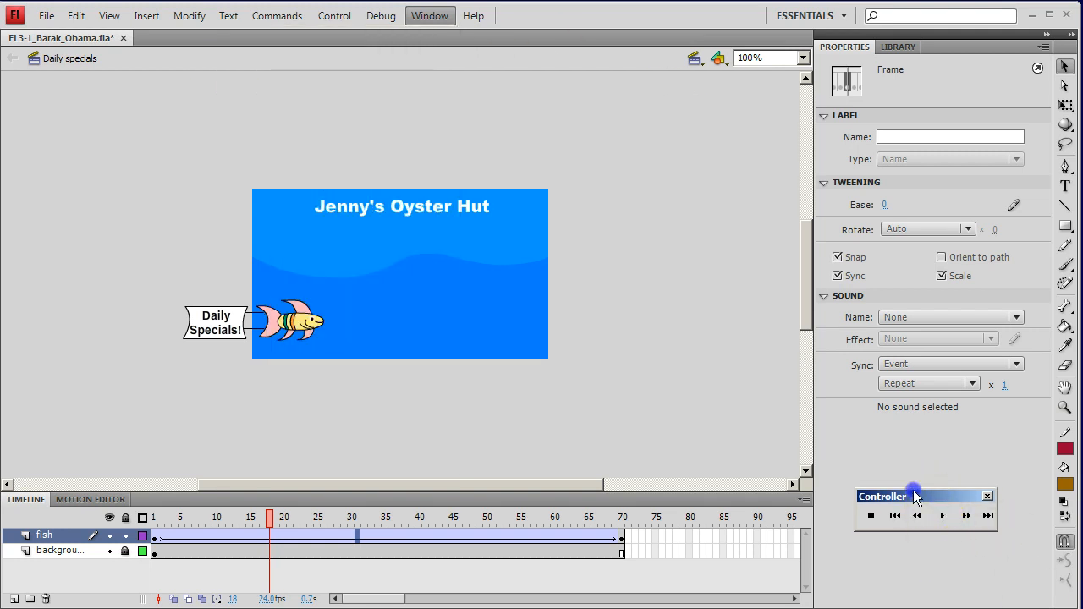
left_click_drag(914, 496, 652, 411)
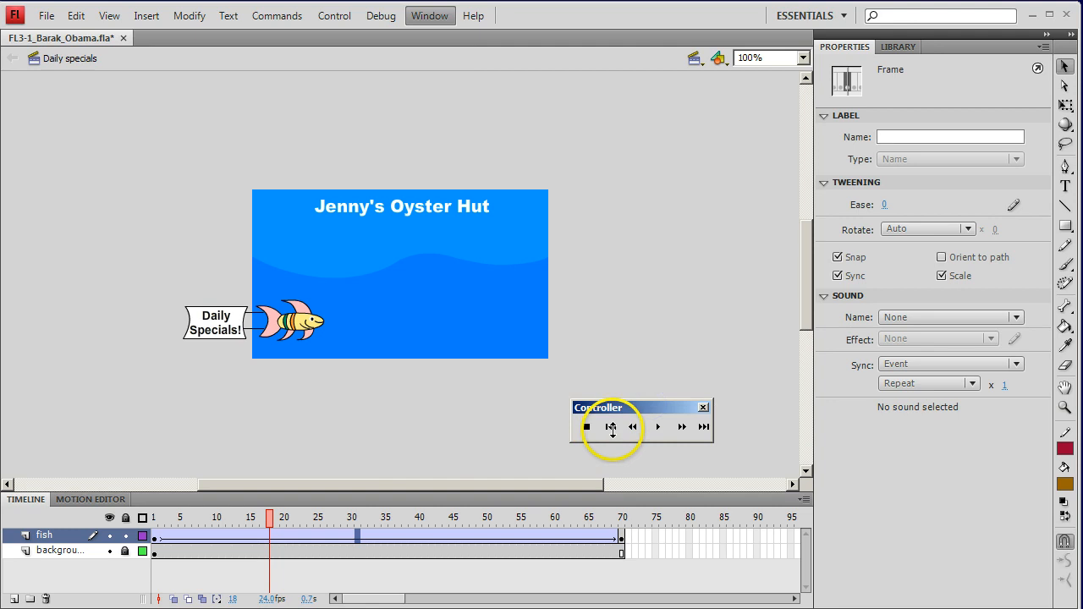
left_click(611, 426)
left_click(660, 427)
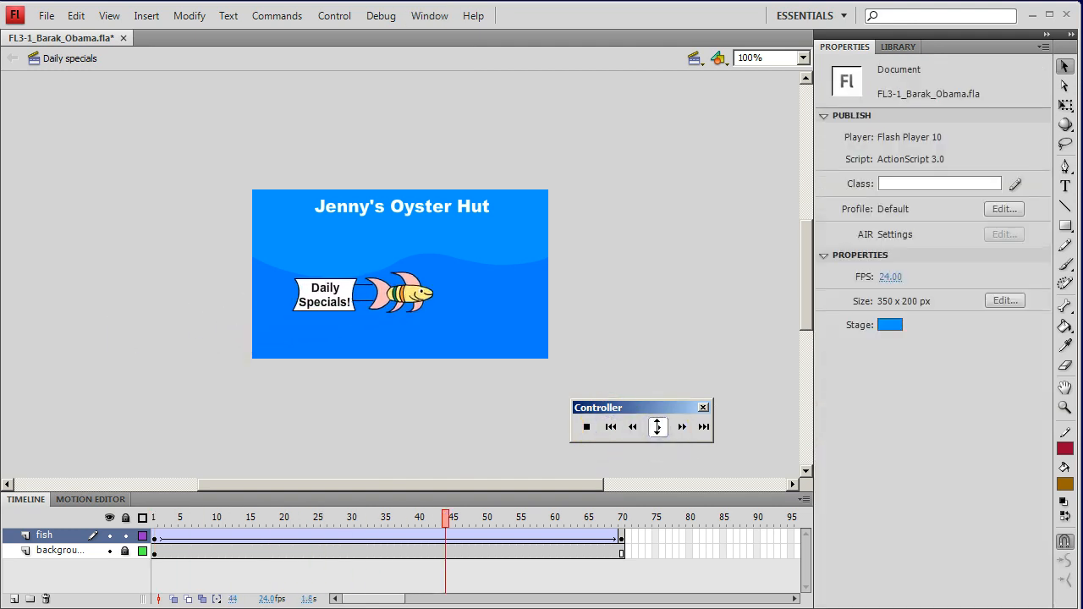
left_click_drag(657, 411, 920, 434)
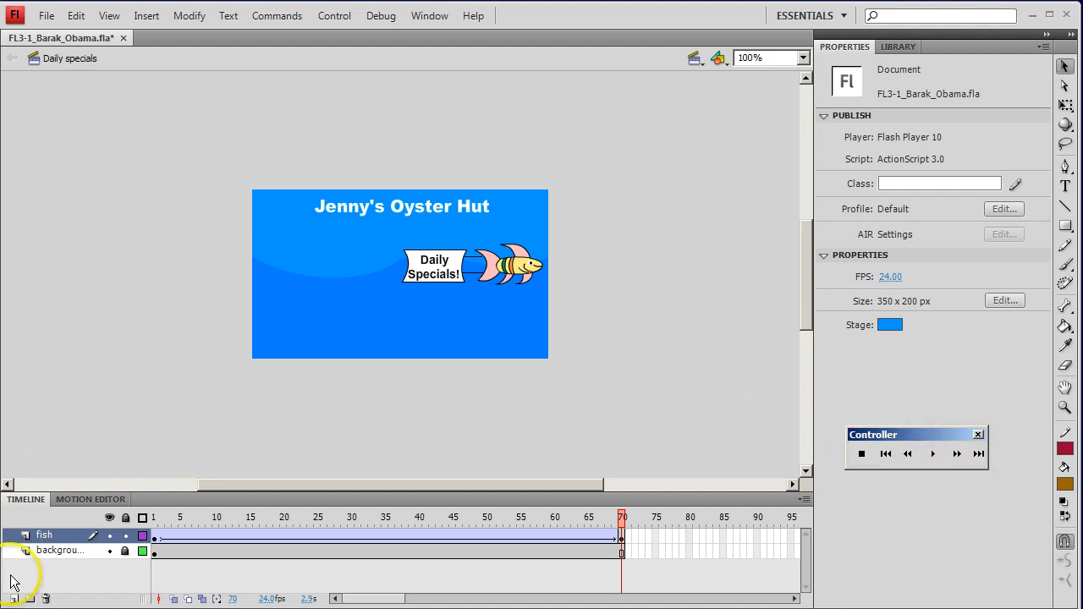